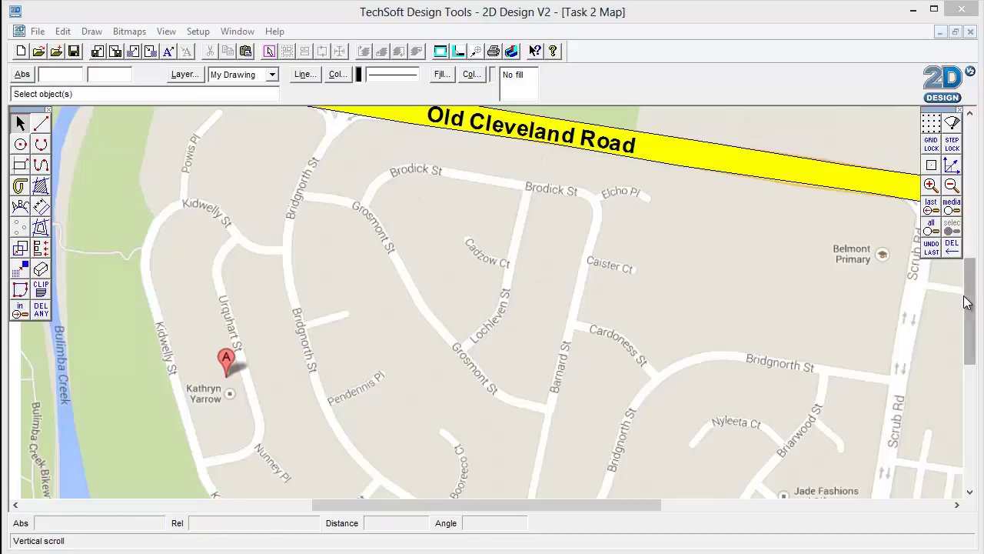
Zoom in three times on Brodick St so the road and its label fill the view
{"action": "left_click_drag", "start_coordinate": [971, 300], "coordinate": [971, 281]}
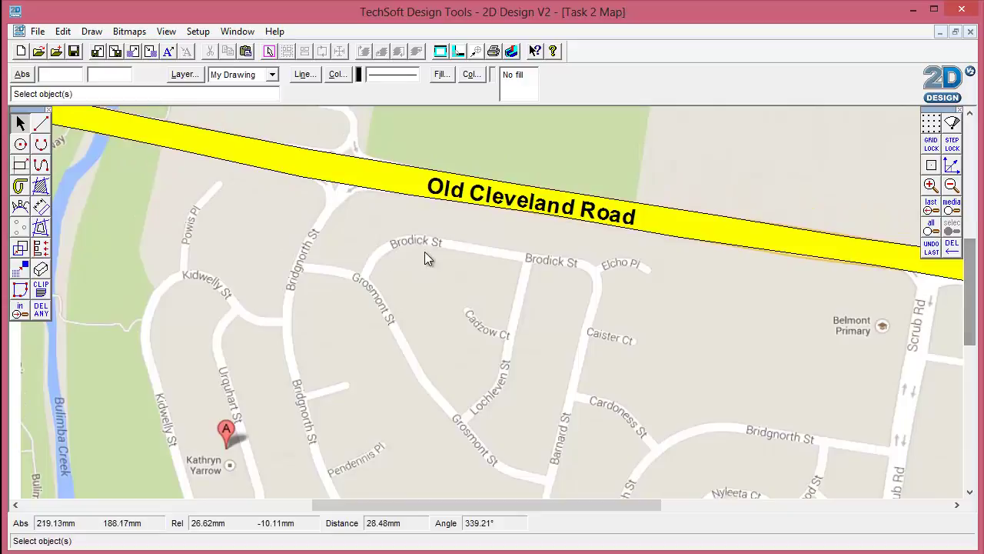
{"action": "left_click", "coordinate": [931, 186]}
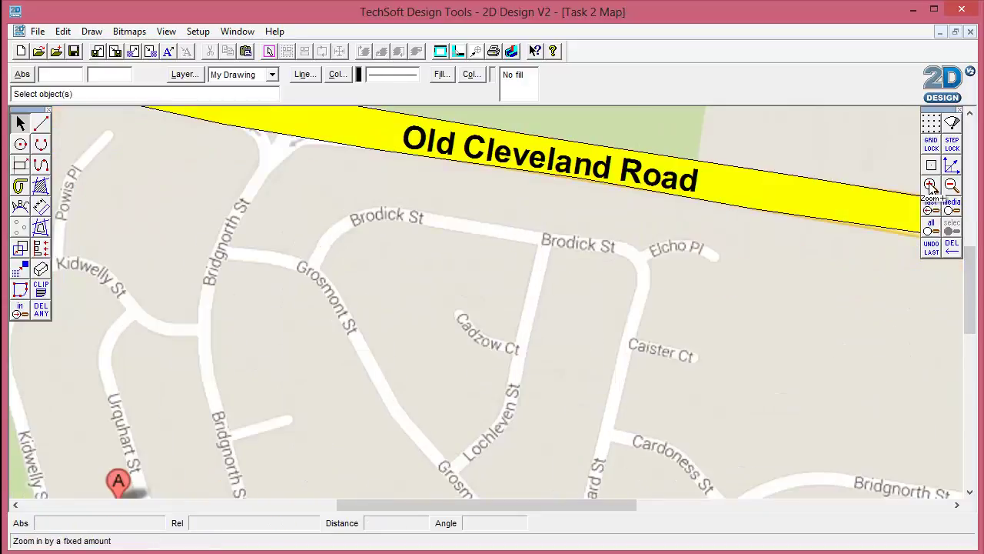
{"action": "left_click", "coordinate": [930, 186]}
{"action": "left_click", "coordinate": [931, 186]}
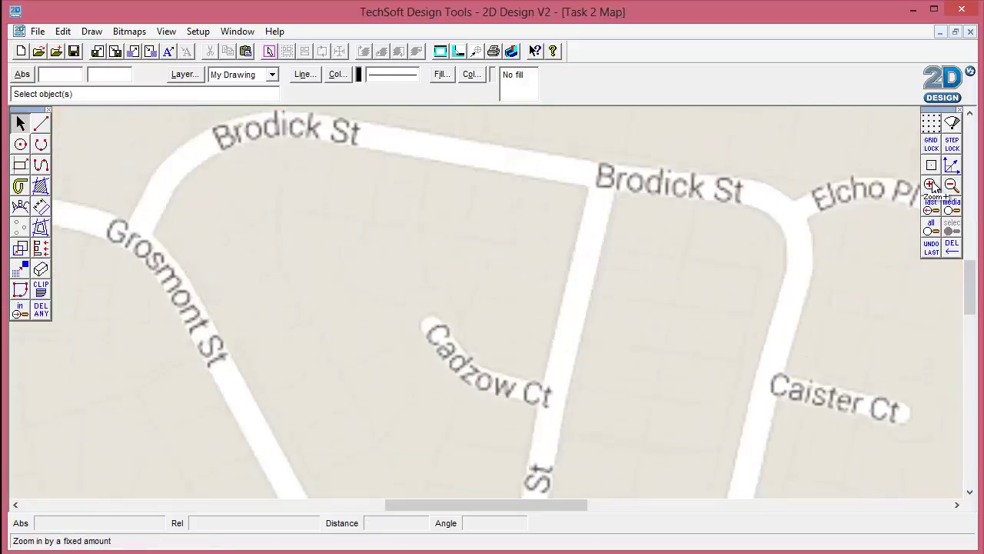
{"action": "left_click_drag", "start_coordinate": [970, 288], "coordinate": [971, 272]}
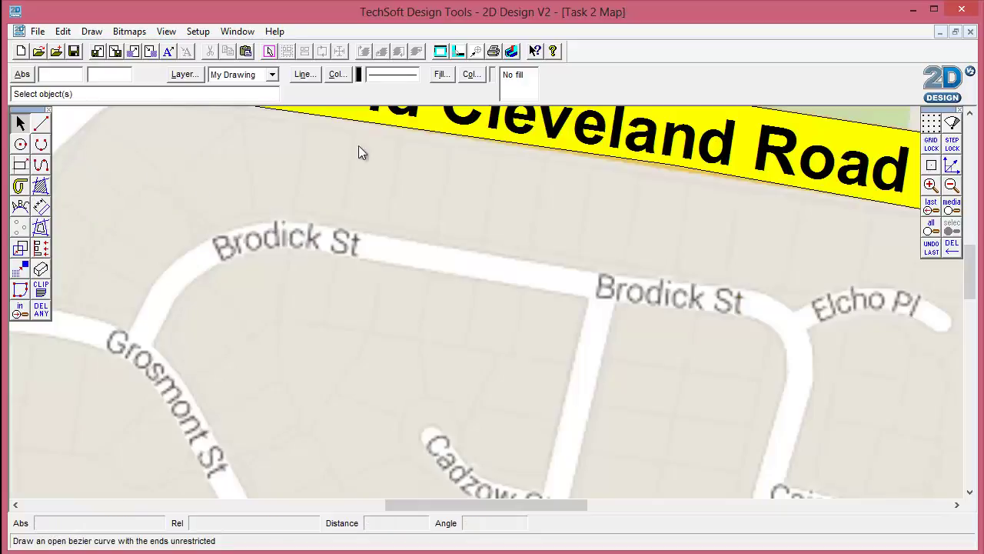
Select the closed bezier curve tool with a solid white fill colour
{"action": "left_click", "coordinate": [41, 164]}
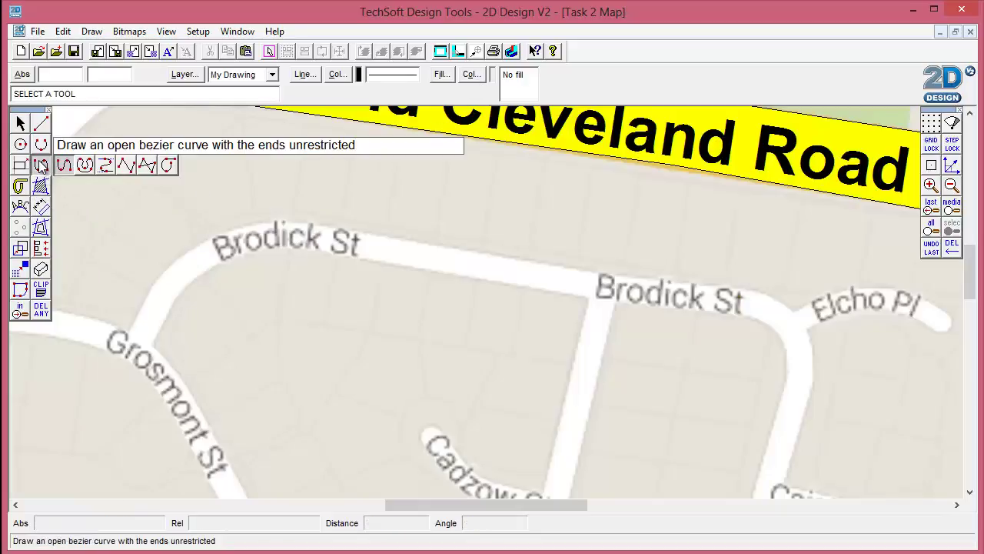
{"action": "left_click", "coordinate": [85, 166]}
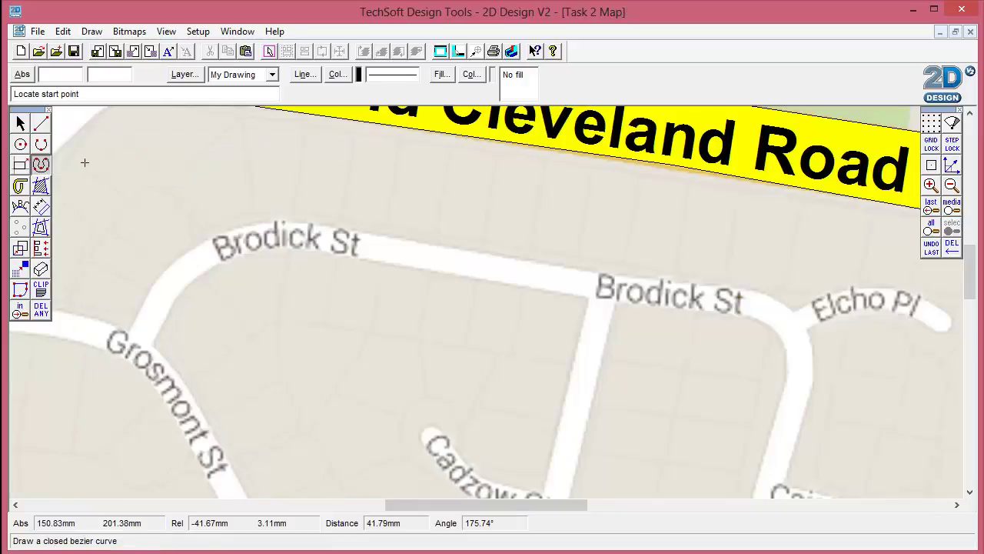
{"action": "left_click", "coordinate": [470, 75]}
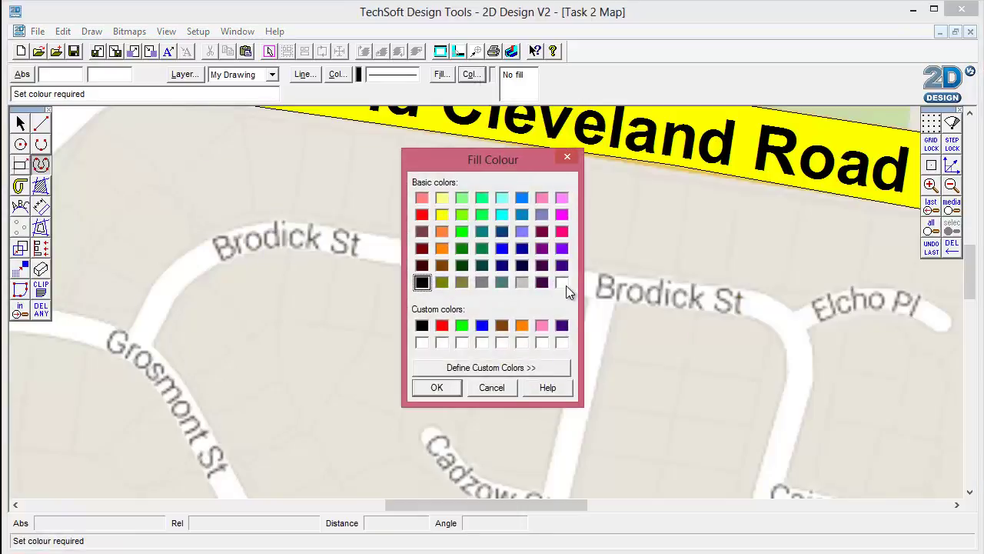
{"action": "left_click", "coordinate": [563, 283]}
{"action": "left_click", "coordinate": [437, 387]}
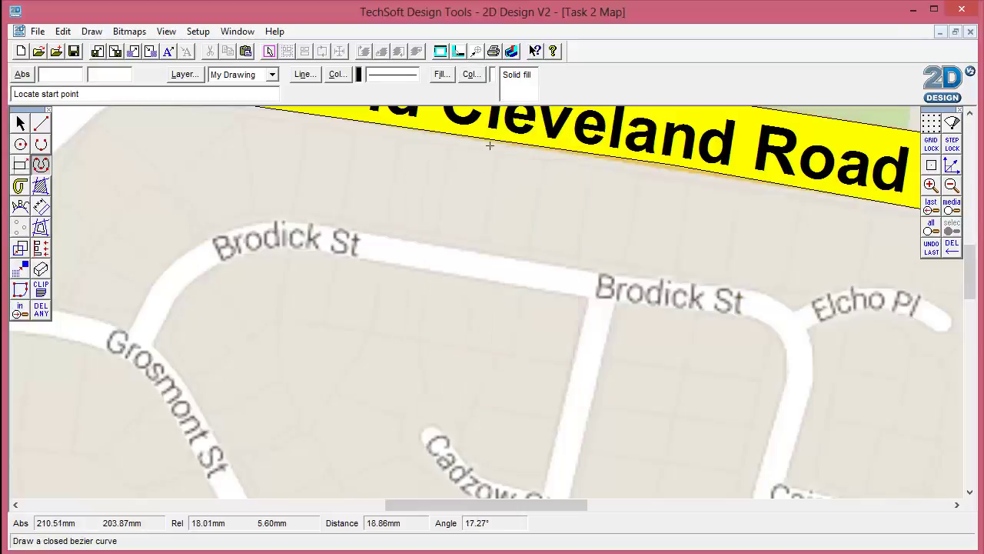
Trace Brodick St's top edge eastward from the Grosmont St corner with closed bezier points
{"action": "left_click", "coordinate": [125, 337]}
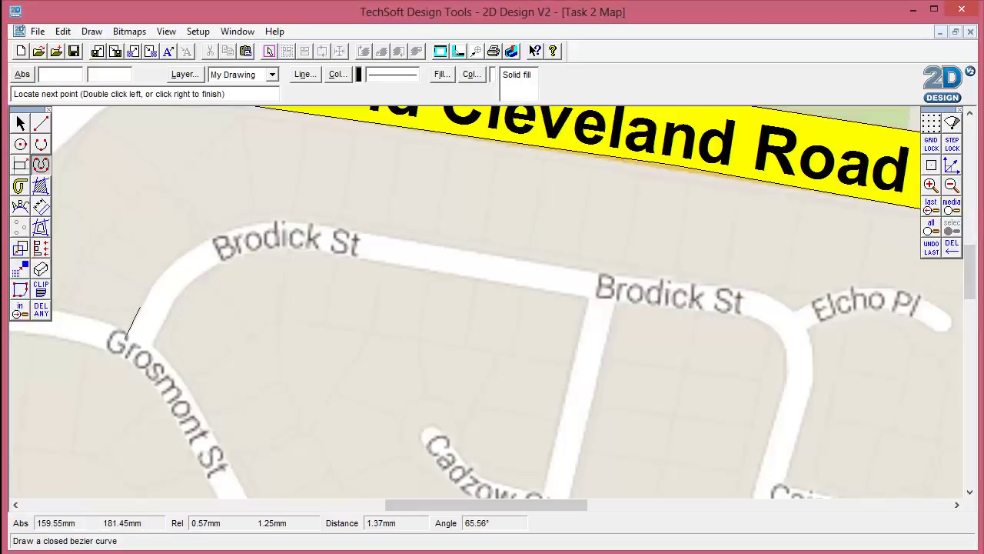
{"action": "left_click", "coordinate": [208, 239]}
{"action": "left_click", "coordinate": [389, 234]}
{"action": "left_click", "coordinate": [439, 245]}
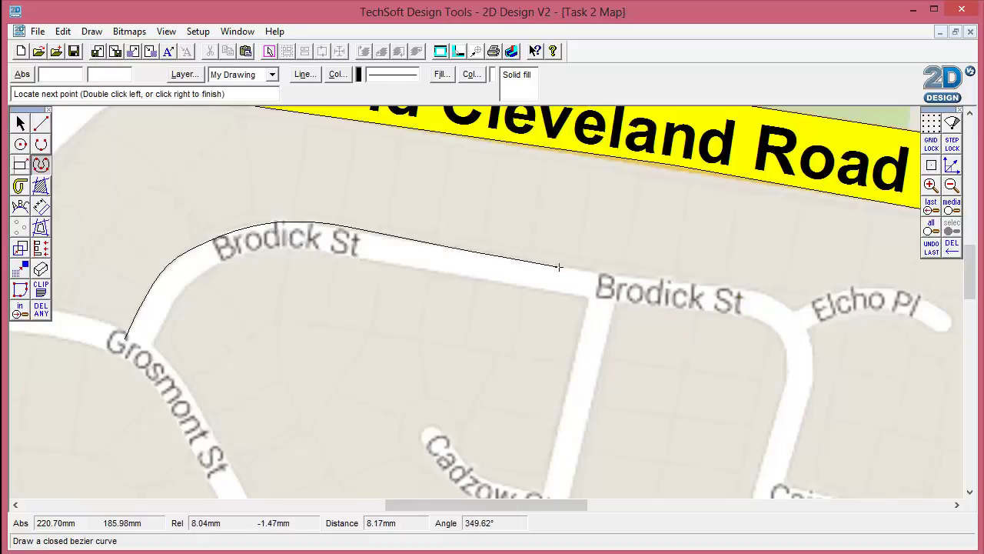
{"action": "left_click", "coordinate": [596, 271]}
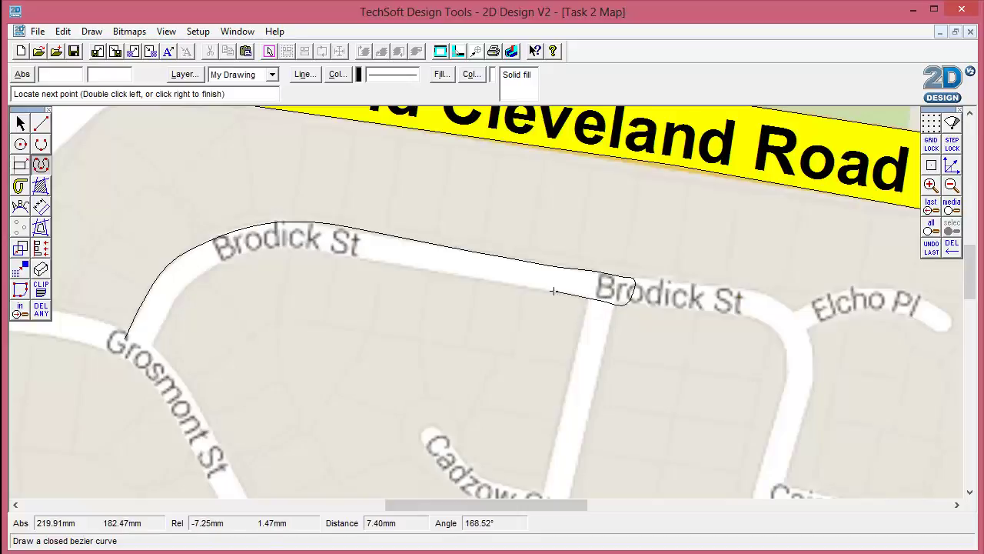
Round past the old label, return along the lower edge, and close the shape at Grosmont St
{"action": "left_click", "coordinate": [529, 287]}
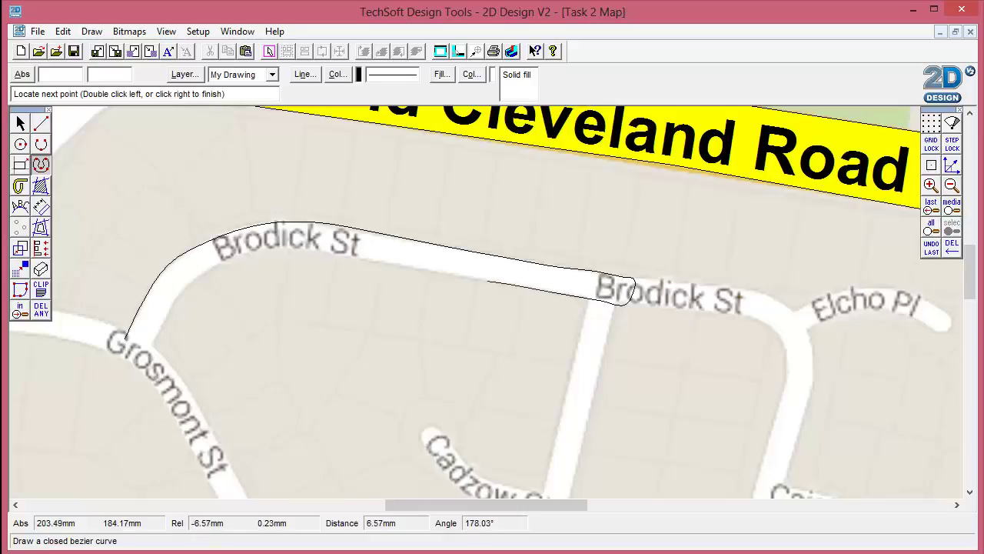
{"action": "left_click", "coordinate": [428, 271]}
{"action": "left_click", "coordinate": [372, 262]}
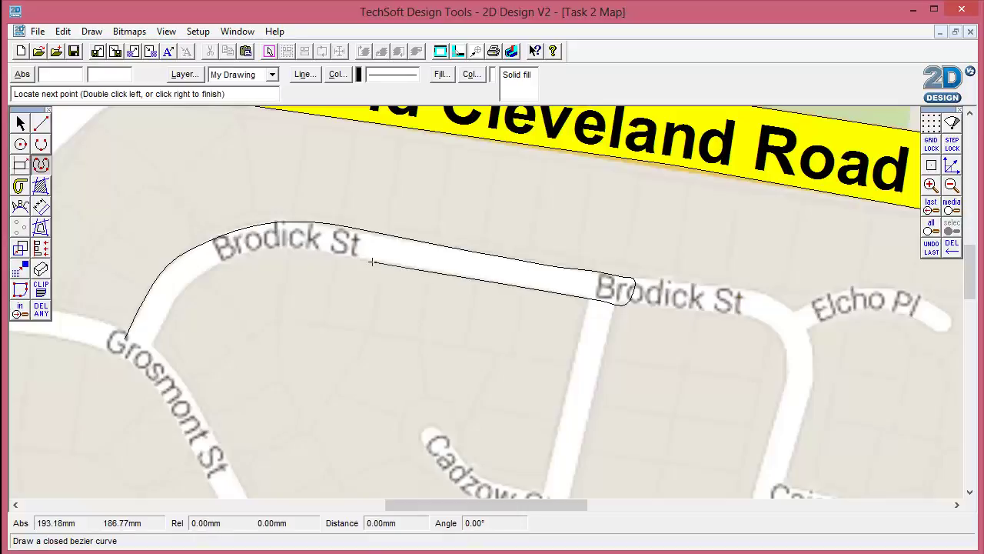
{"action": "left_click", "coordinate": [329, 249]}
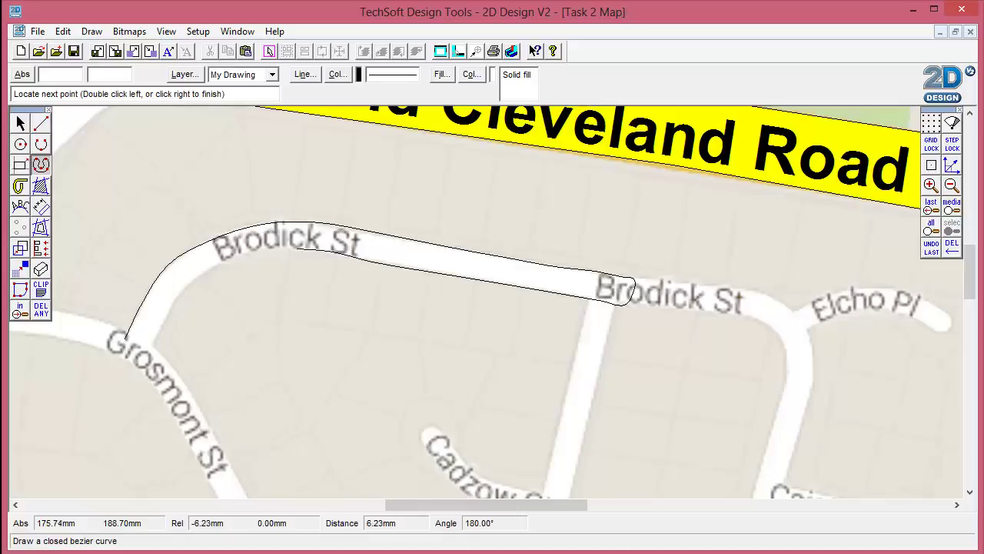
{"action": "left_click", "coordinate": [250, 248]}
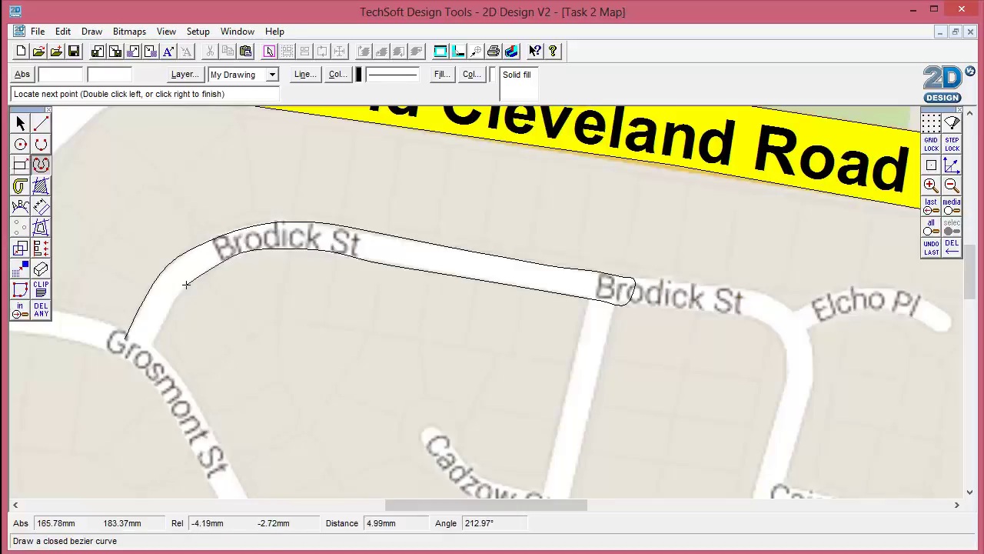
{"action": "left_click", "coordinate": [169, 308]}
{"action": "double_click", "coordinate": [124, 353]}
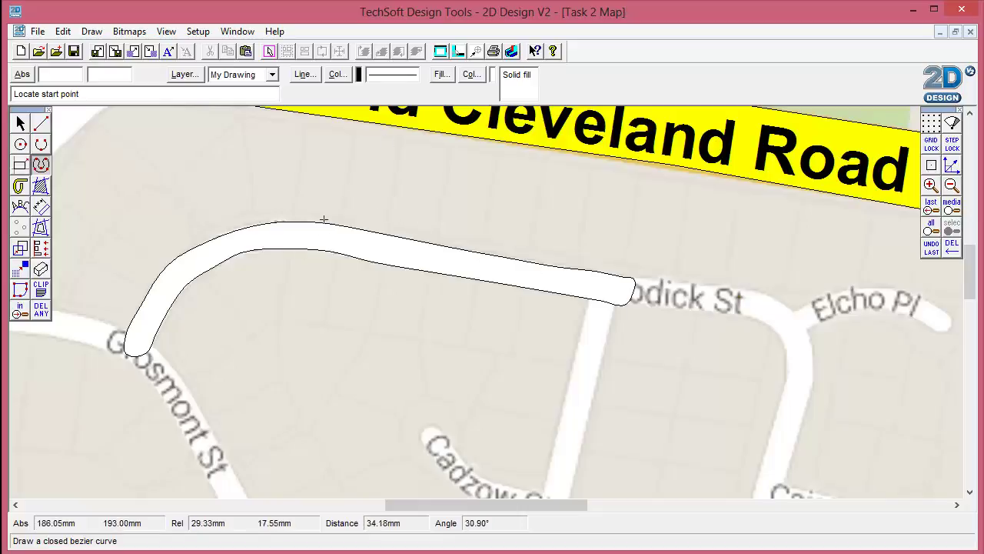
Select the new covering shape and set its outline colour to white
{"action": "left_click", "coordinate": [21, 123]}
{"action": "left_click", "coordinate": [281, 228]}
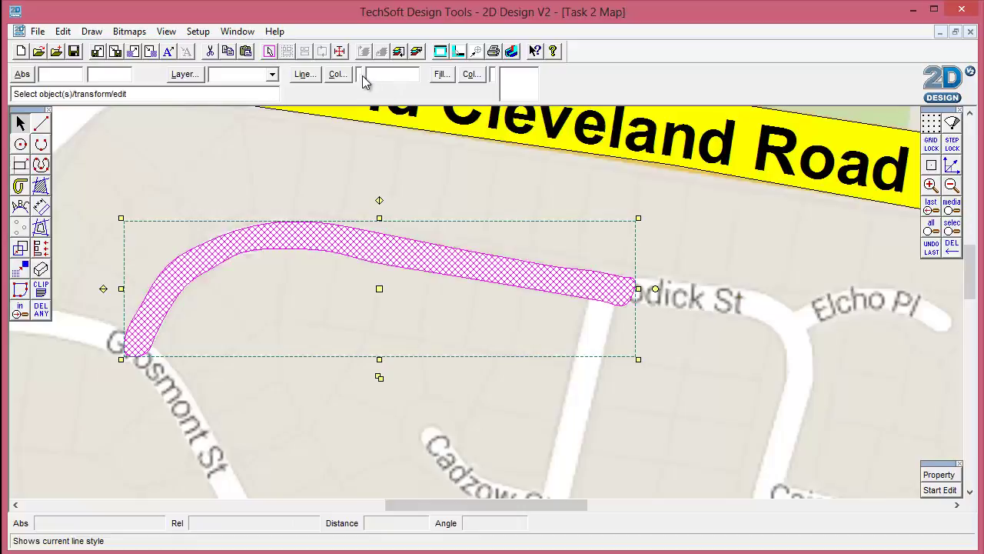
{"action": "left_click", "coordinate": [331, 75]}
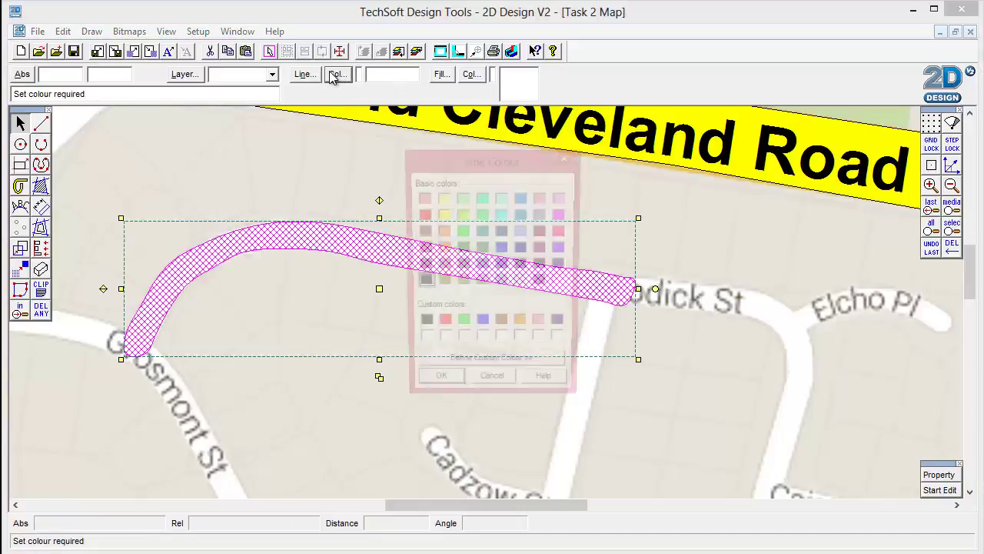
{"action": "left_click", "coordinate": [562, 283]}
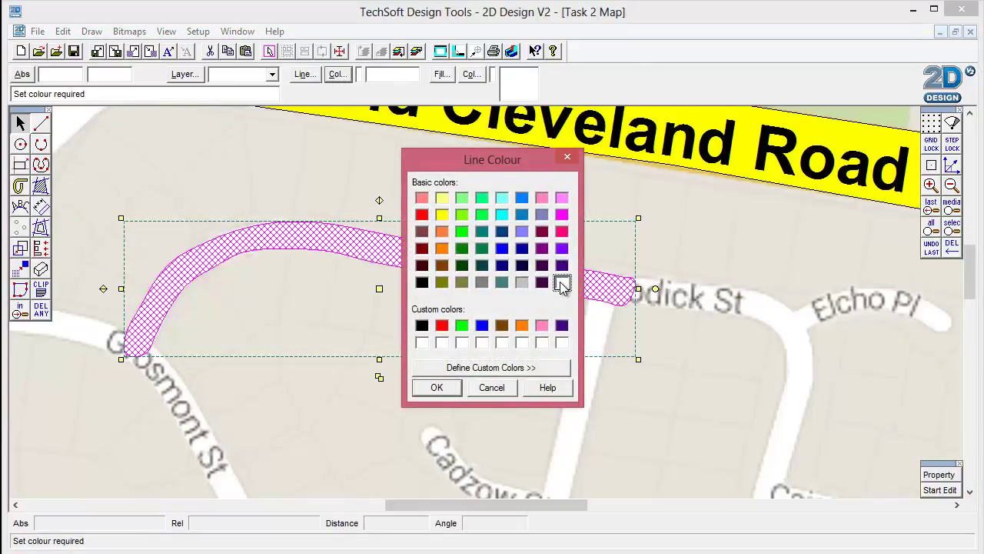
{"action": "left_click", "coordinate": [437, 387]}
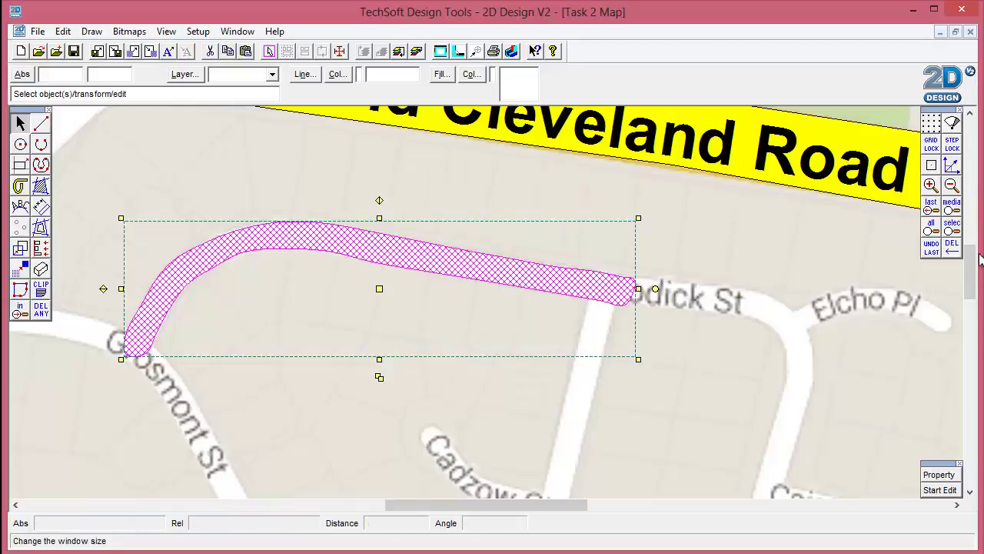
{"action": "left_click_drag", "start_coordinate": [973, 258], "coordinate": [969, 299]}
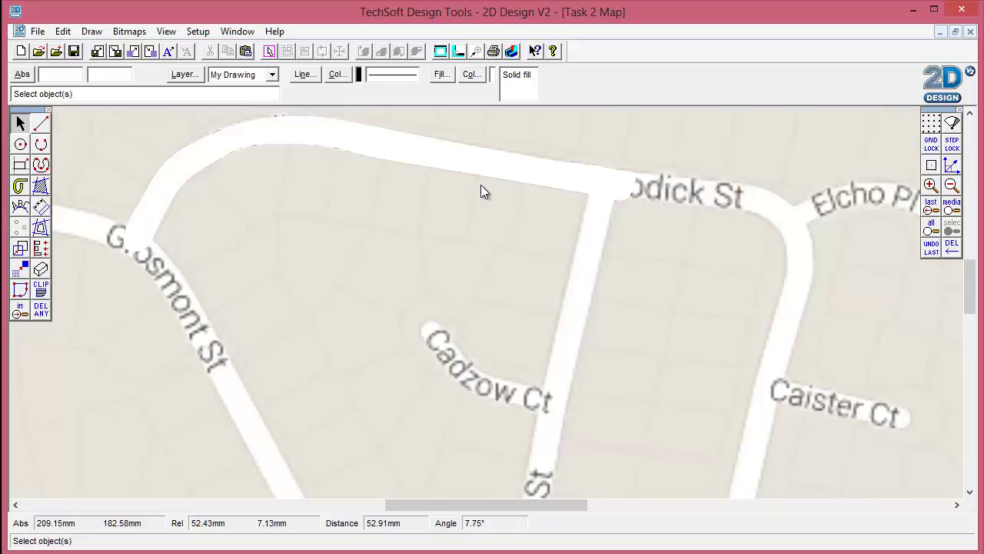
Select the white covering shape and drag it onto Brodick St over the old label
{"action": "left_click_drag", "start_coordinate": [972, 283], "coordinate": [975, 259]}
{"action": "left_click", "coordinate": [390, 284]}
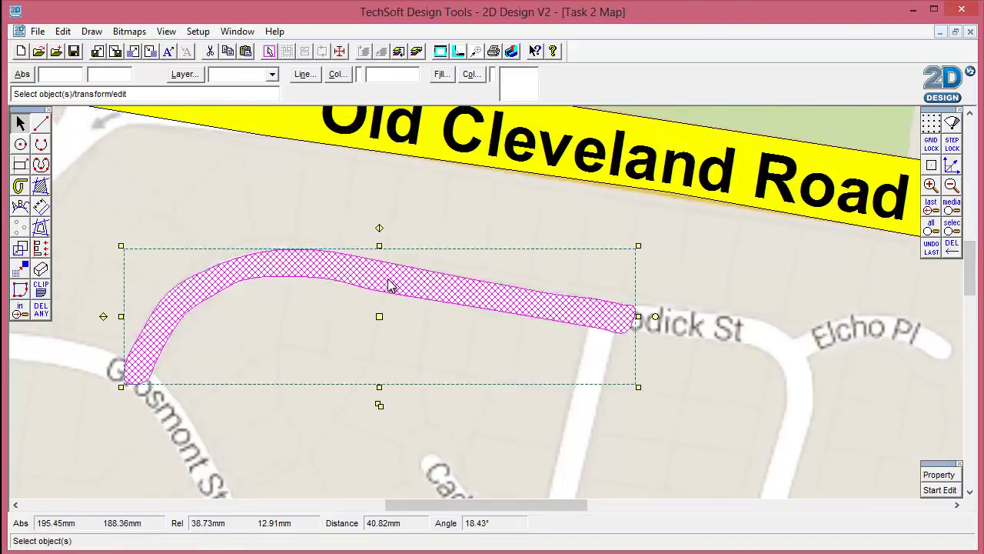
{"action": "left_click", "coordinate": [376, 266]}
{"action": "left_click", "coordinate": [387, 287]}
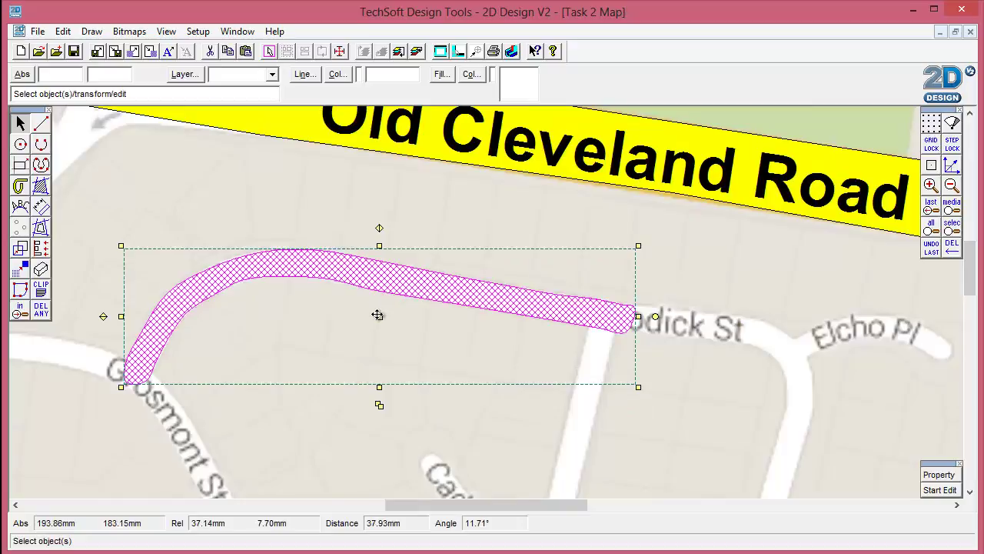
{"action": "left_click_drag", "start_coordinate": [377, 314], "coordinate": [373, 257]}
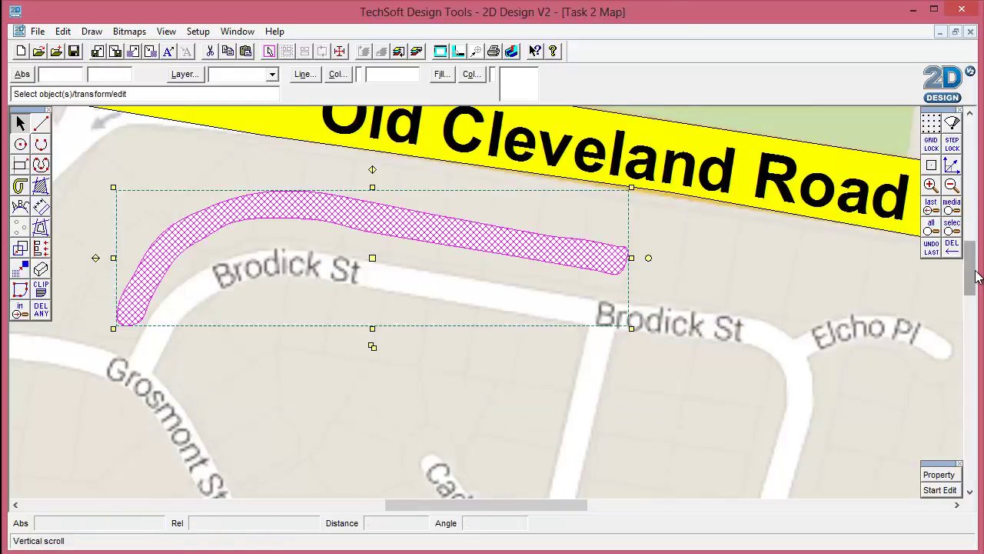
Cycle the selection from the map image to the road patch, then deselect it
{"action": "left_click_drag", "start_coordinate": [971, 269], "coordinate": [971, 264]}
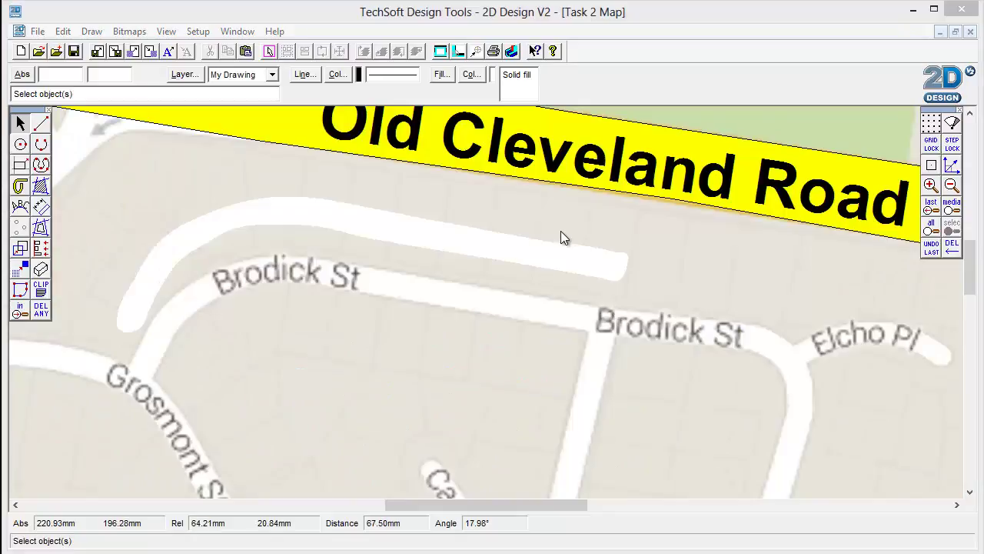
{"action": "left_click", "coordinate": [522, 256]}
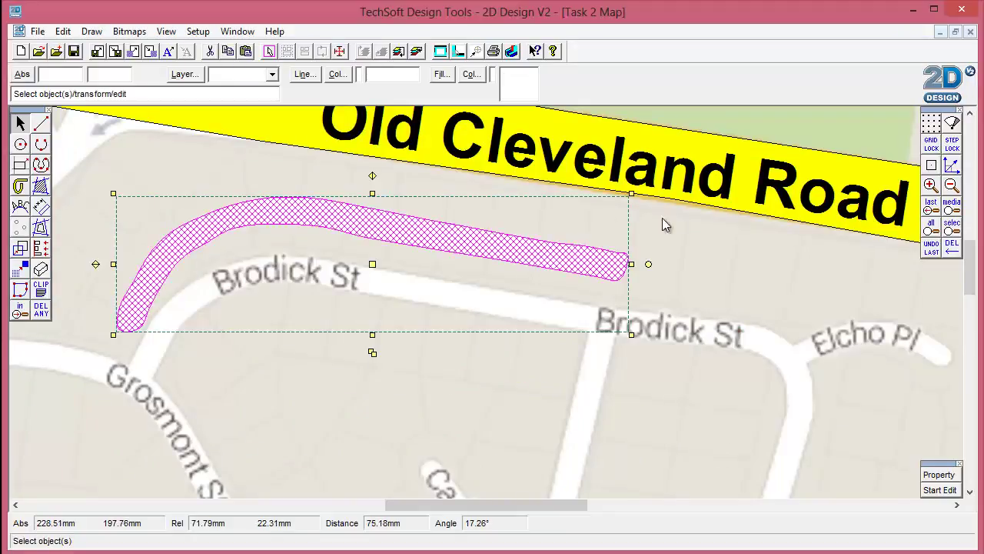
{"action": "left_click", "coordinate": [699, 243]}
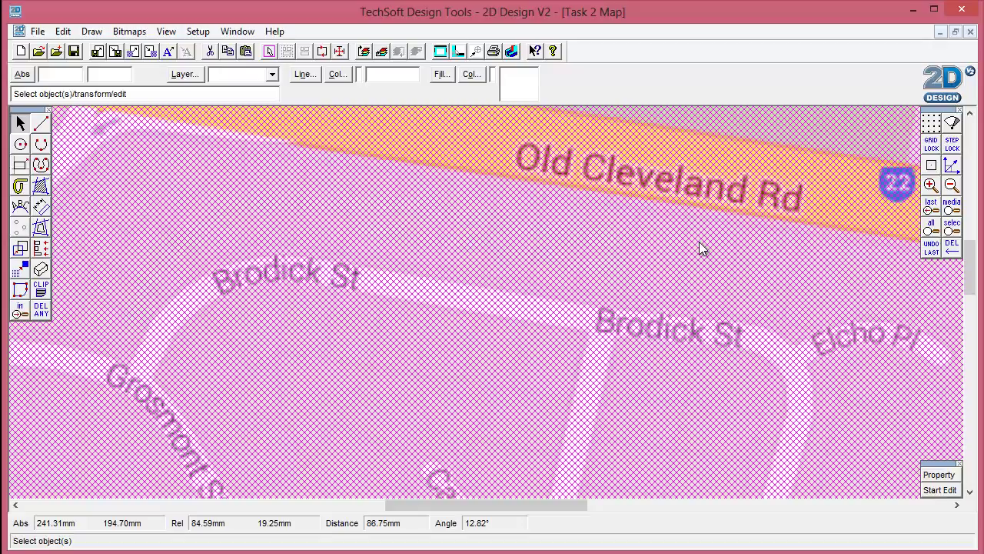
{"action": "right_click", "coordinate": [660, 242]}
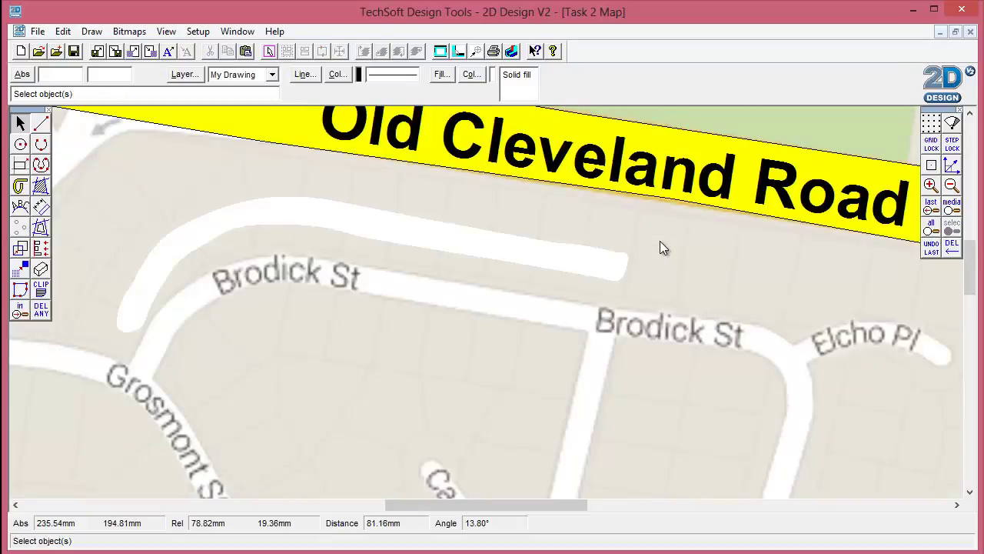
{"action": "right_click", "coordinate": [578, 262]}
{"action": "right_click", "coordinate": [577, 263]}
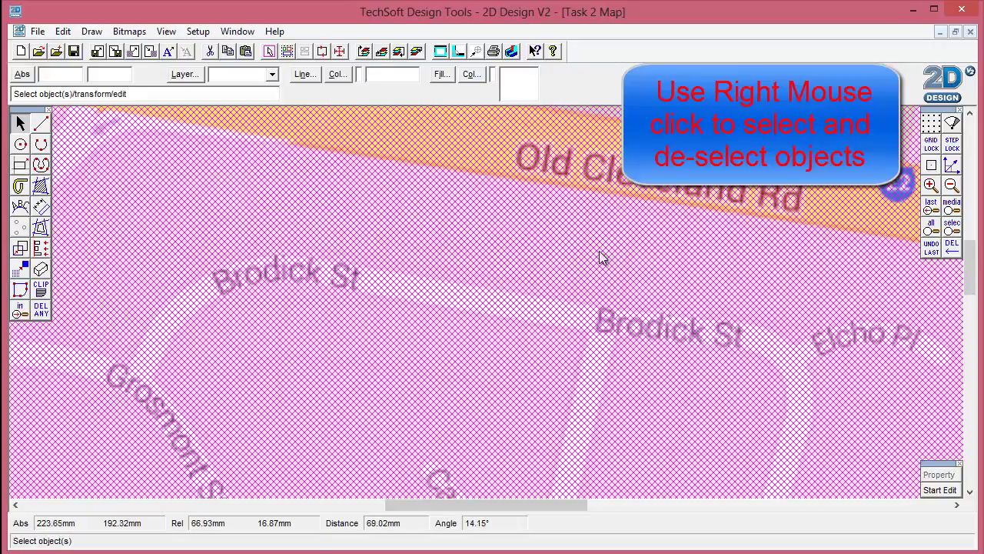
{"action": "right_click", "coordinate": [645, 252]}
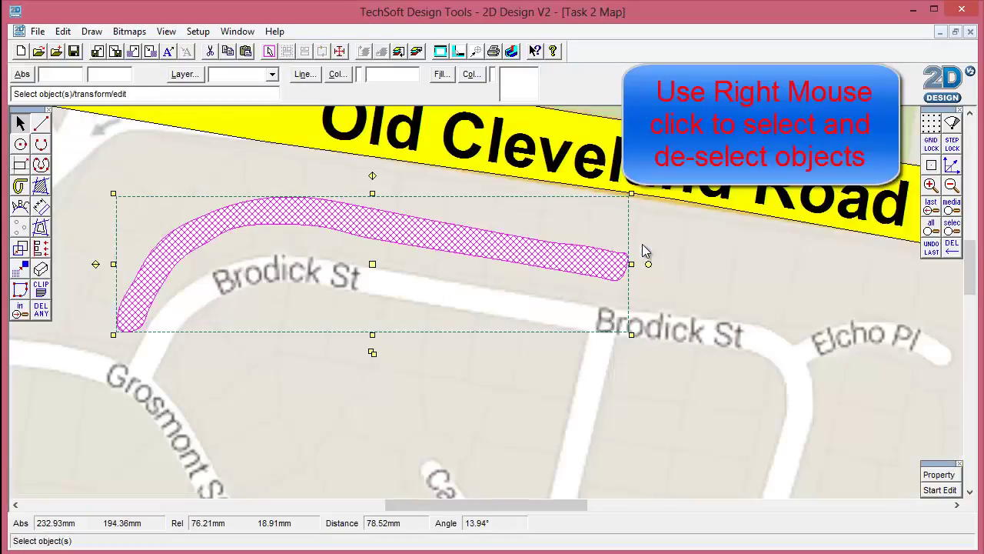
{"action": "right_click", "coordinate": [561, 251]}
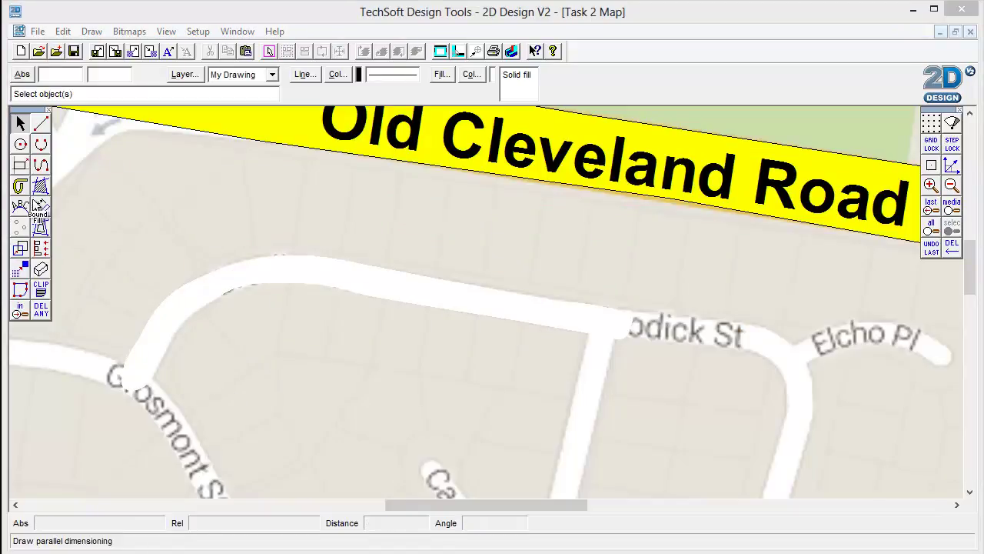
Draw a thin open bezier curve with six points along the Brodick St bend
{"action": "left_click", "coordinate": [41, 165]}
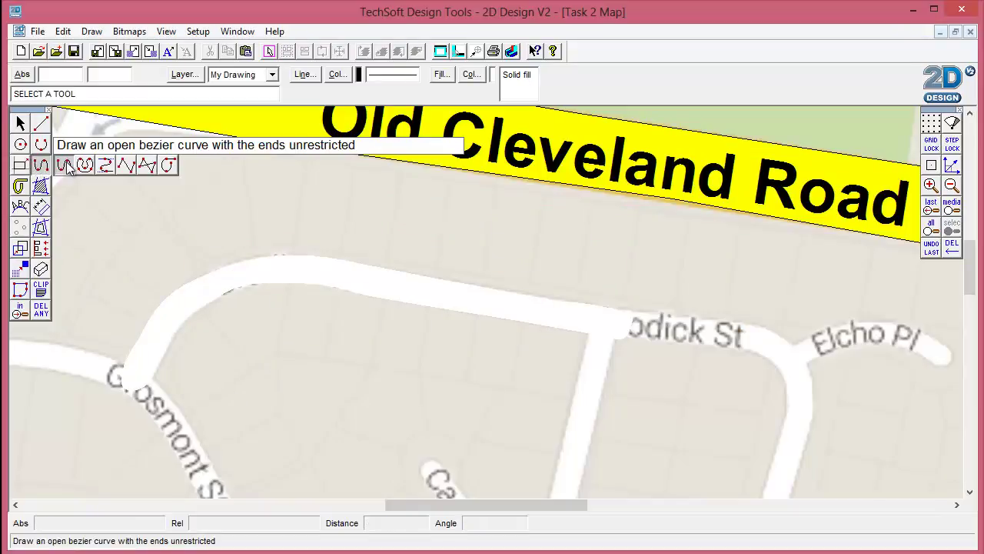
{"action": "left_click", "coordinate": [66, 166]}
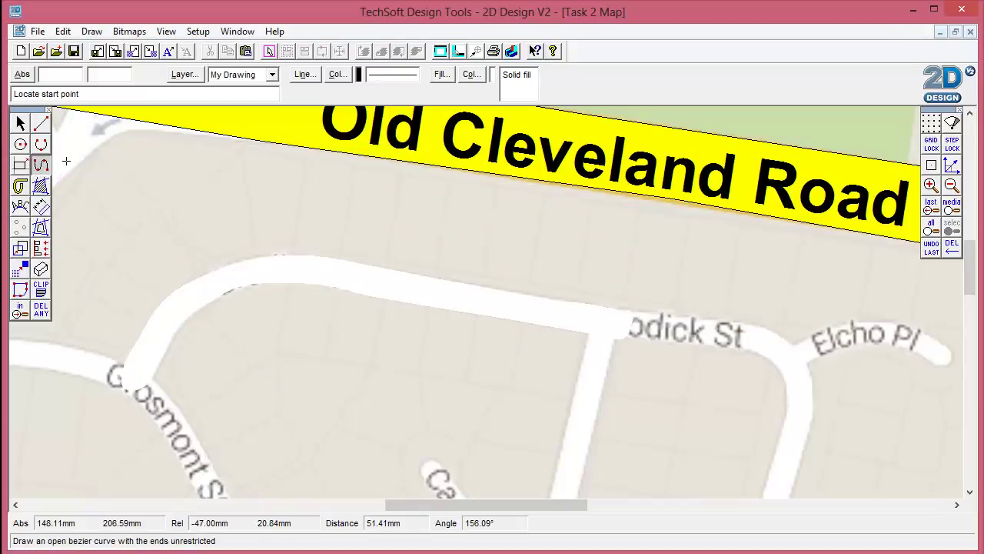
{"action": "left_click", "coordinate": [184, 351]}
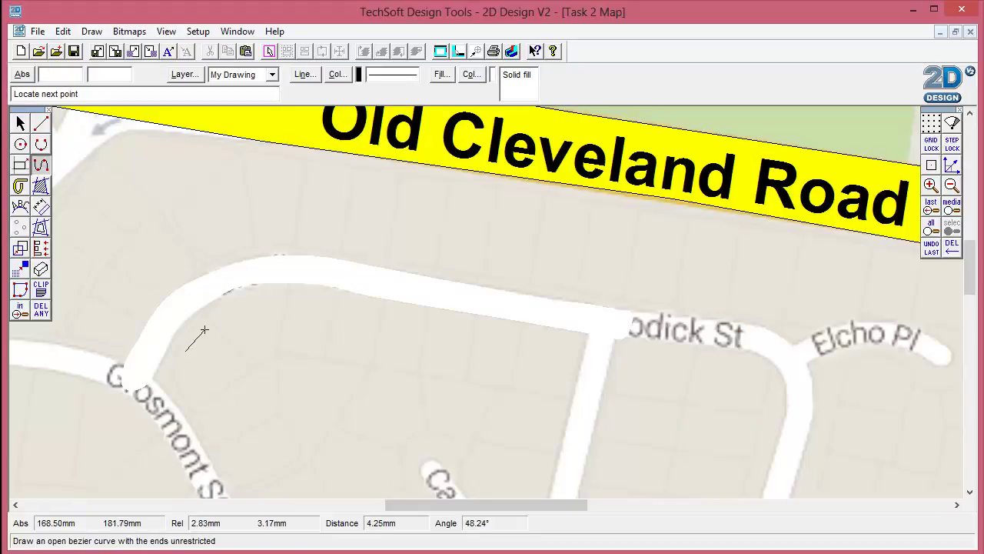
{"action": "left_click", "coordinate": [204, 331]}
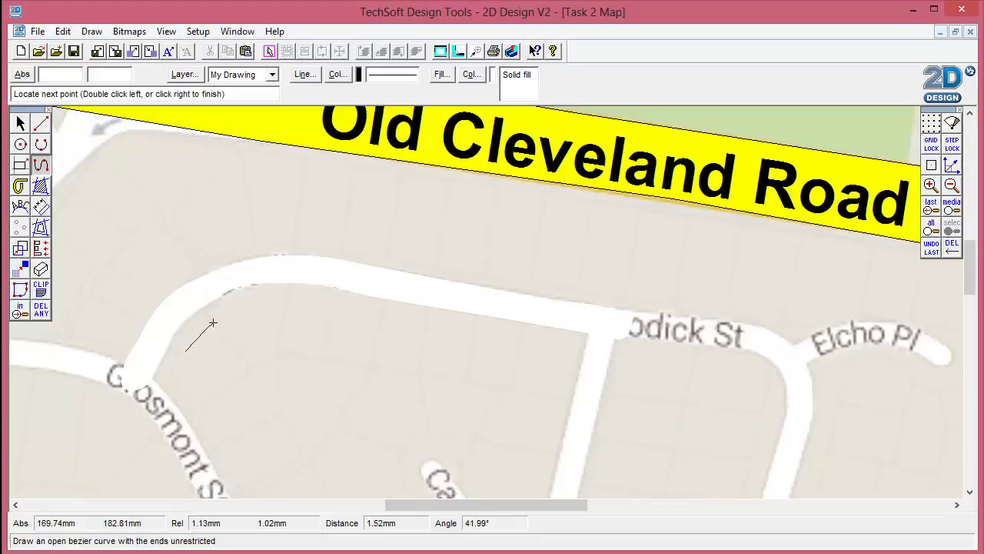
{"action": "left_click", "coordinate": [281, 303]}
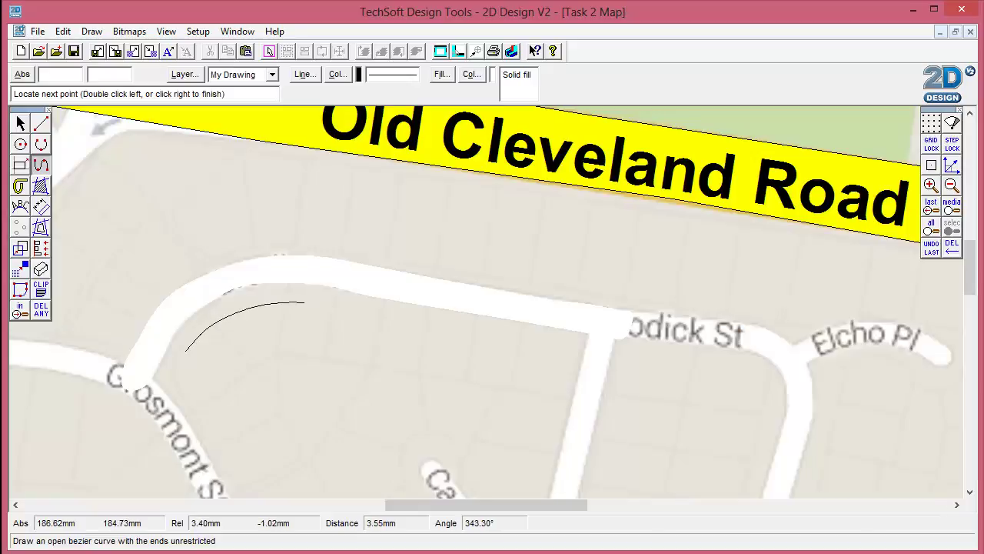
{"action": "left_click", "coordinate": [329, 311]}
{"action": "left_click", "coordinate": [356, 314]}
{"action": "left_click", "coordinate": [366, 317]}
{"action": "right_click", "coordinate": [376, 319]}
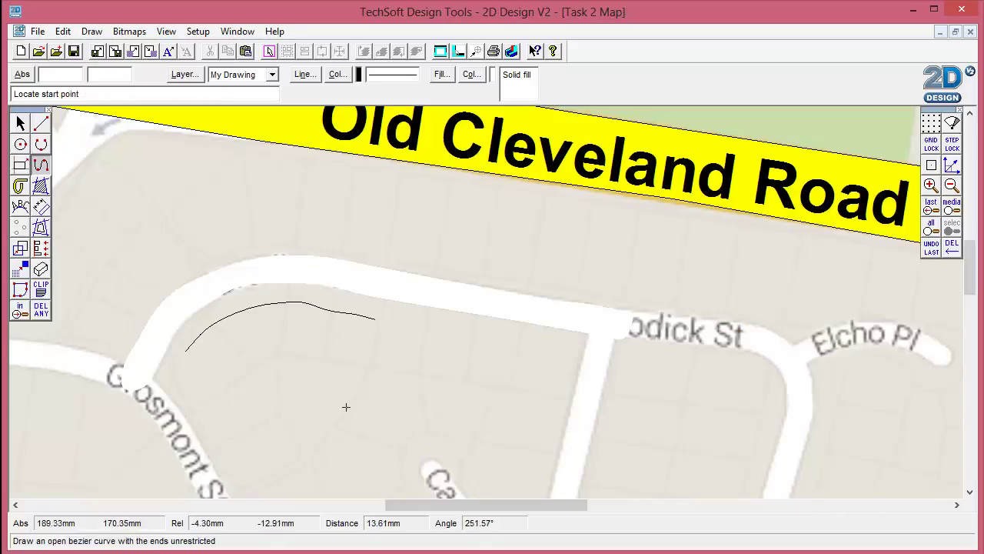
Choose Draw text along a path and pick the new curve as its path
{"action": "left_click", "coordinate": [20, 206]}
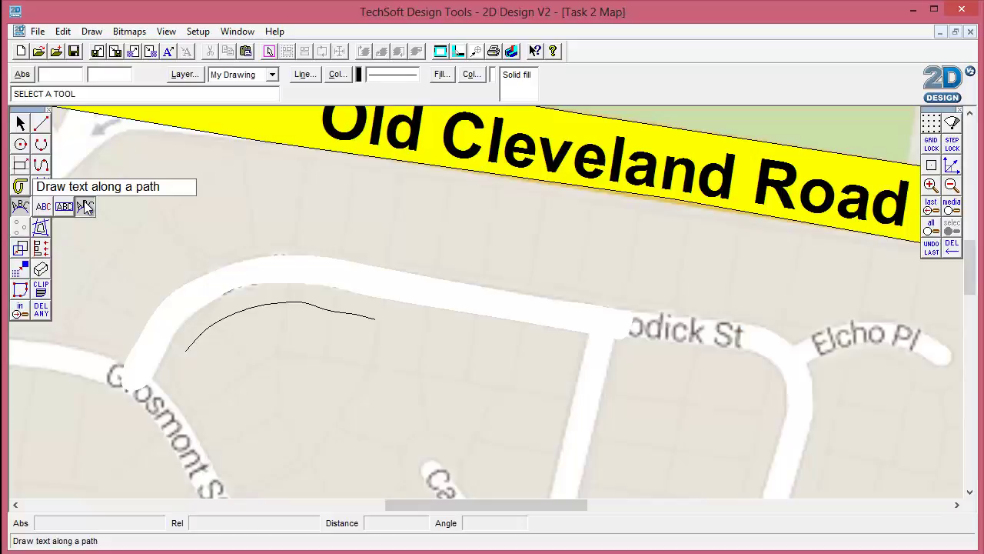
{"action": "left_click", "coordinate": [85, 206]}
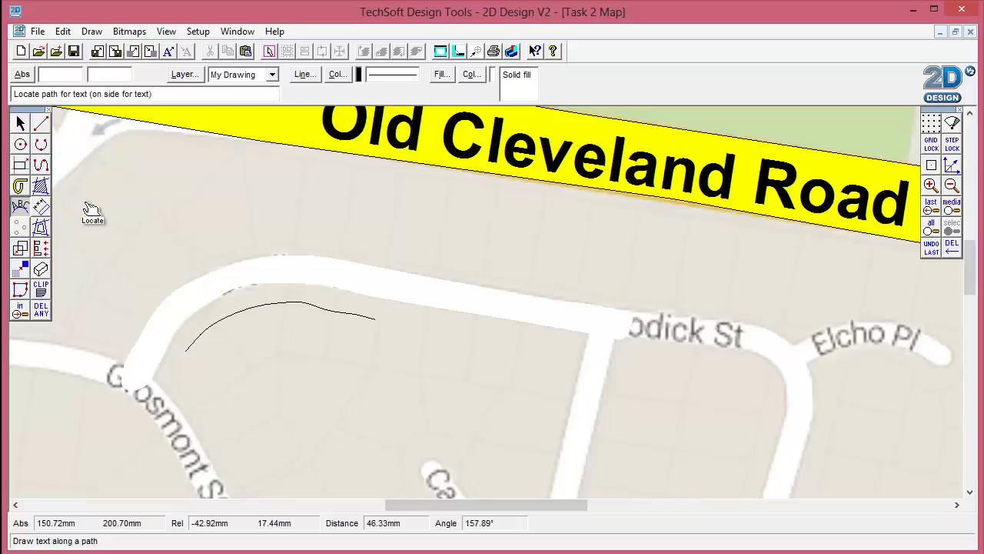
{"action": "left_click", "coordinate": [192, 344]}
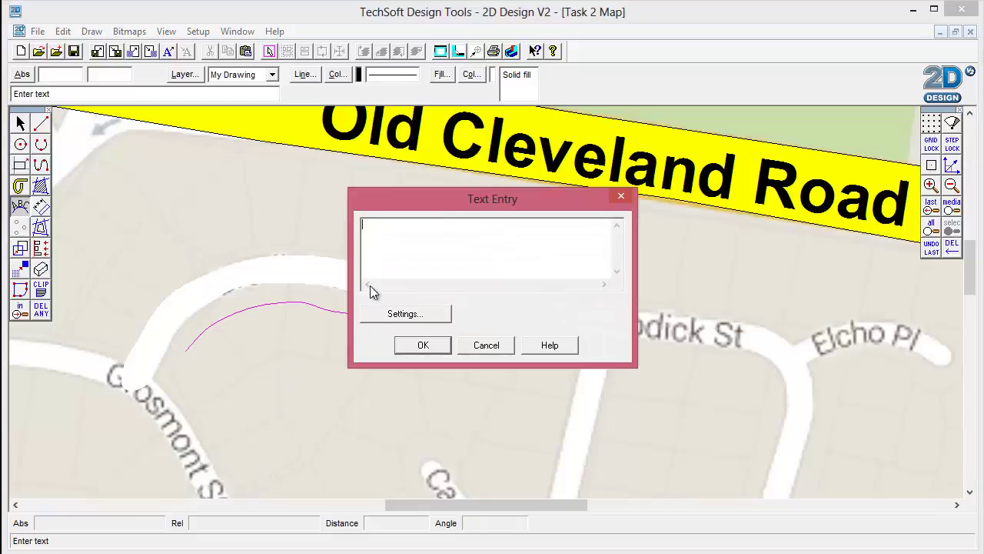
Enter 'Broderick St' at 8pt typographical size and place it along the curve
{"action": "type", "text": "Broderick St"}
{"action": "left_click", "coordinate": [403, 313]}
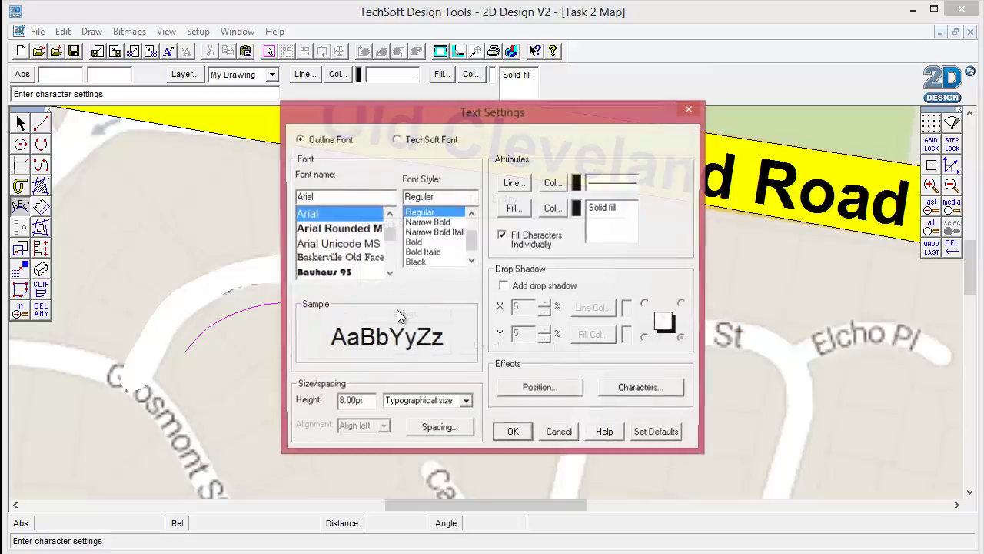
{"action": "left_click", "coordinate": [465, 402]}
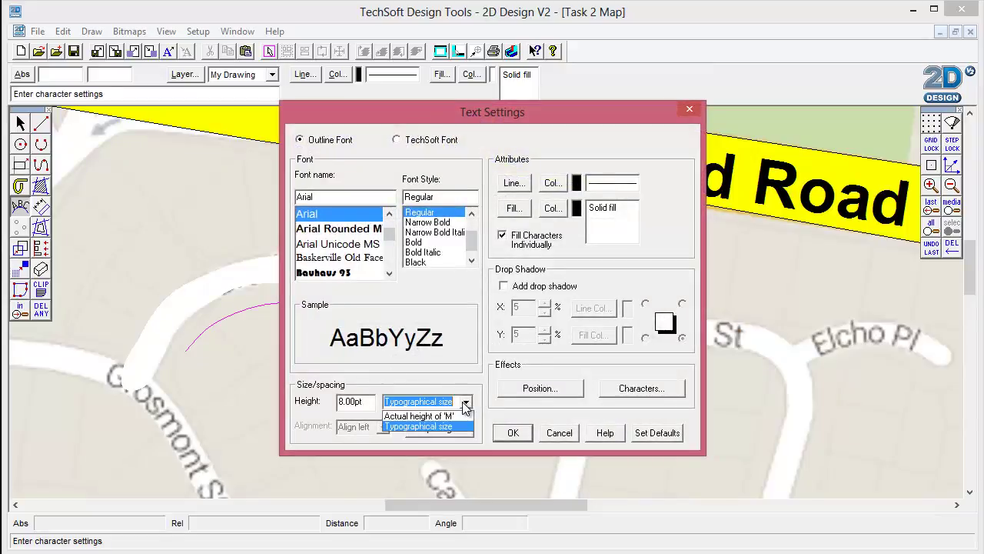
{"action": "left_click", "coordinate": [465, 402]}
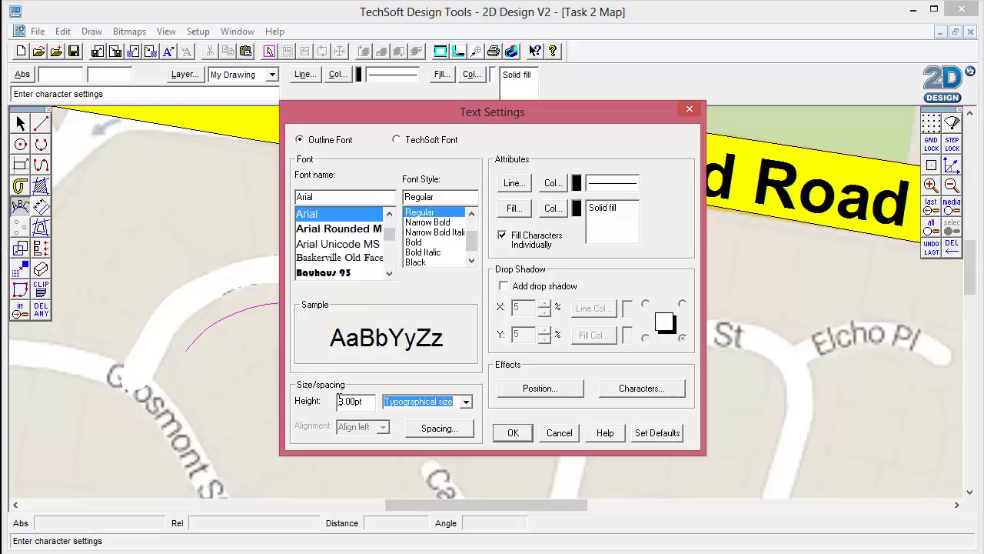
{"action": "left_click", "coordinate": [513, 433]}
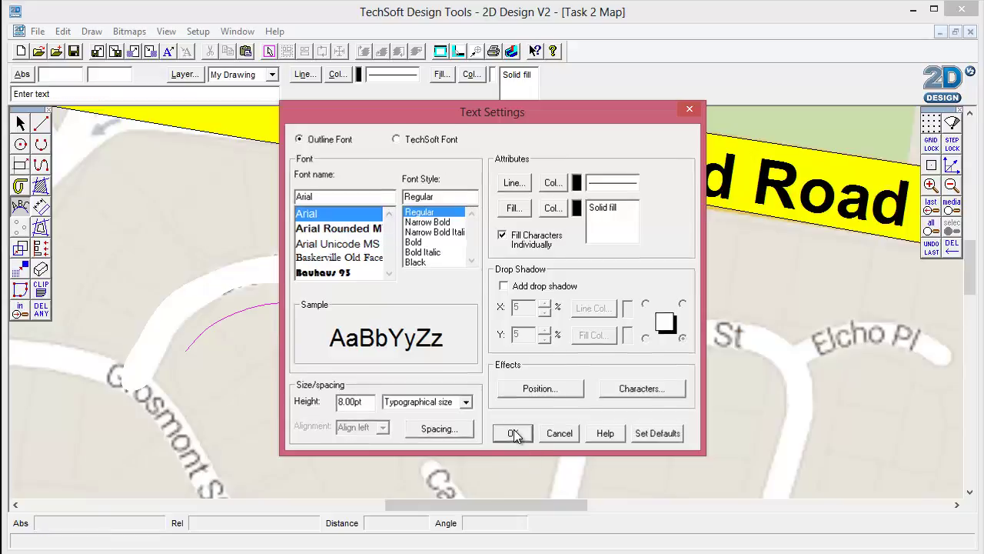
{"action": "left_click", "coordinate": [423, 346]}
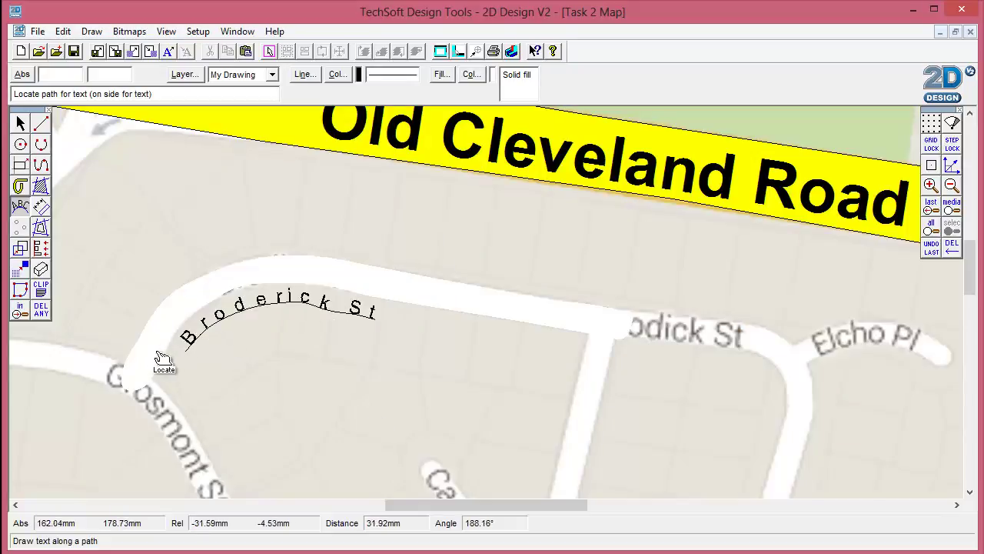
Delete the guide curve with DEL ANY, then select the curved Broderick St text
{"action": "left_click", "coordinate": [40, 309]}
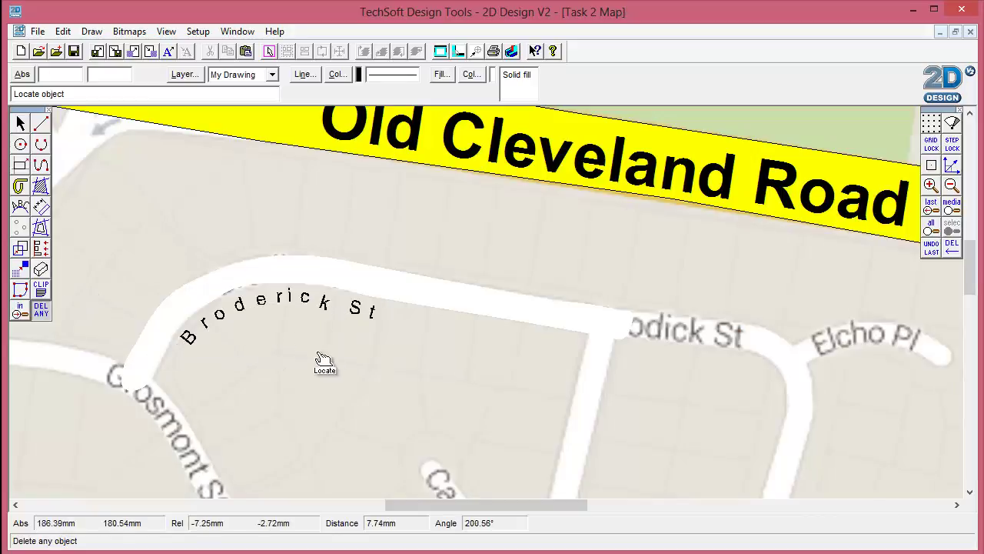
{"action": "left_click", "coordinate": [20, 123]}
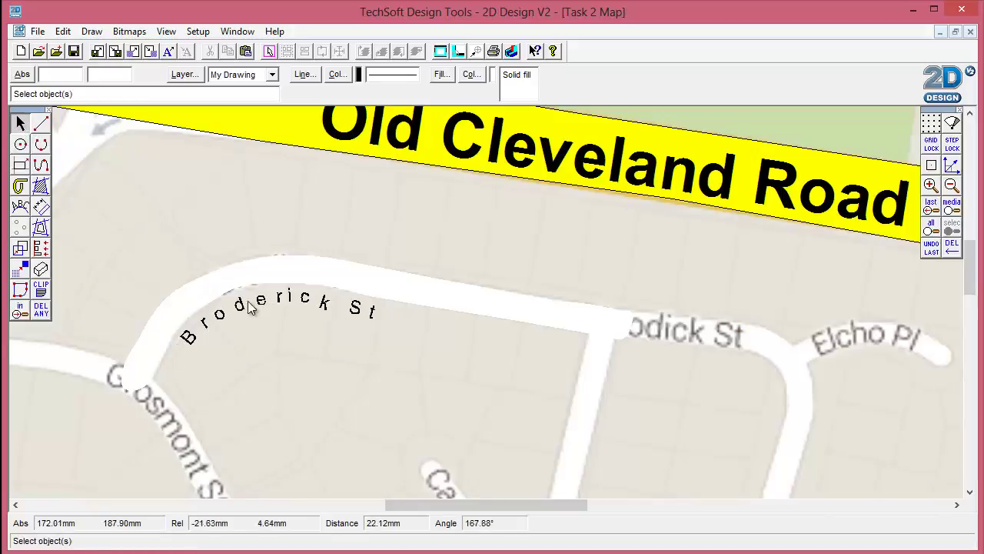
{"action": "left_click", "coordinate": [270, 308]}
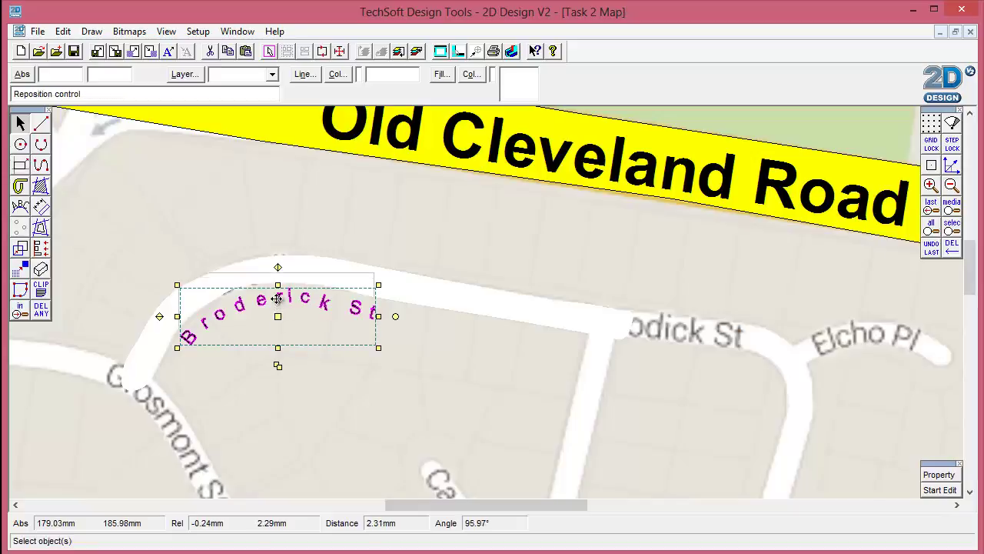